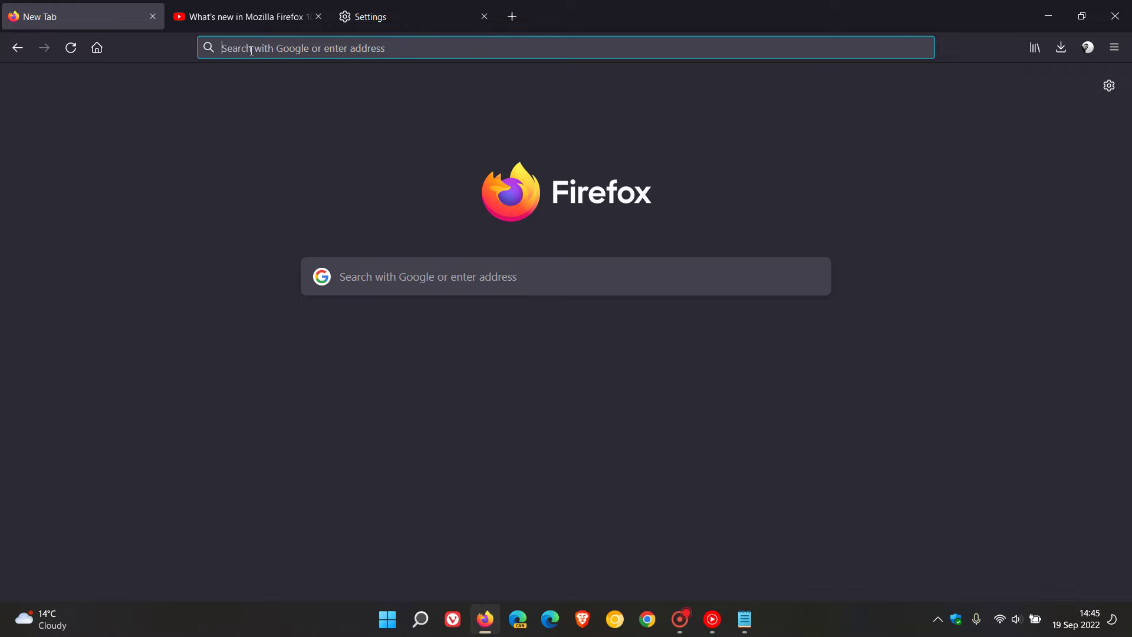
Switch to the tab playing 'What's new in Mozilla Firefox 104' on YouTube.
key(ctrl+Tab)
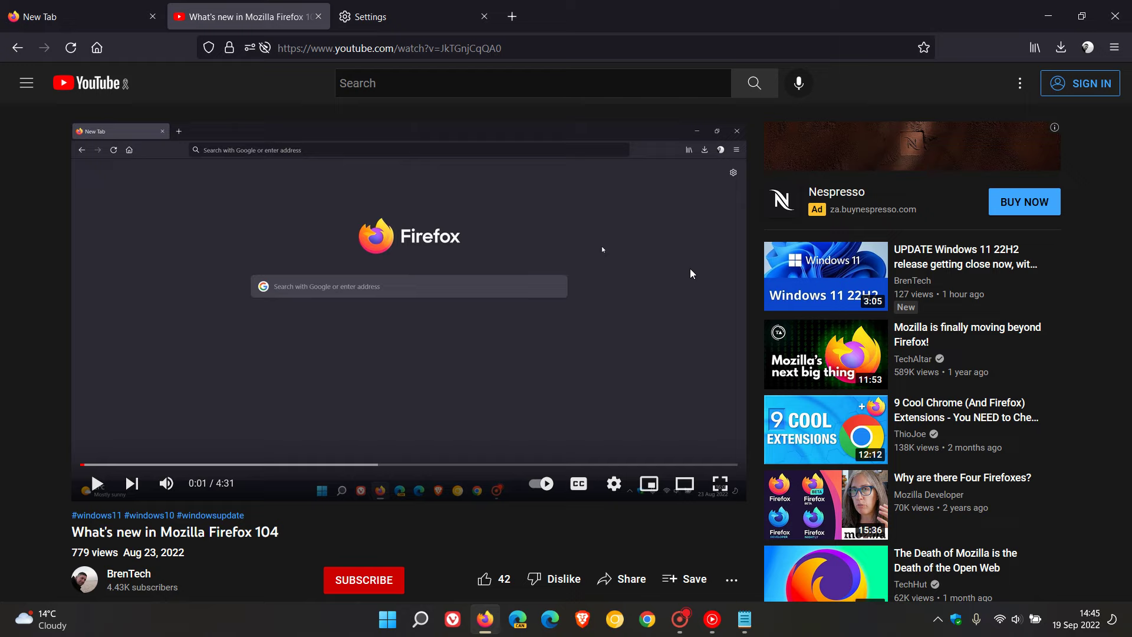
Change the video's quality from Auto to 720p in the player settings.
click(614, 485)
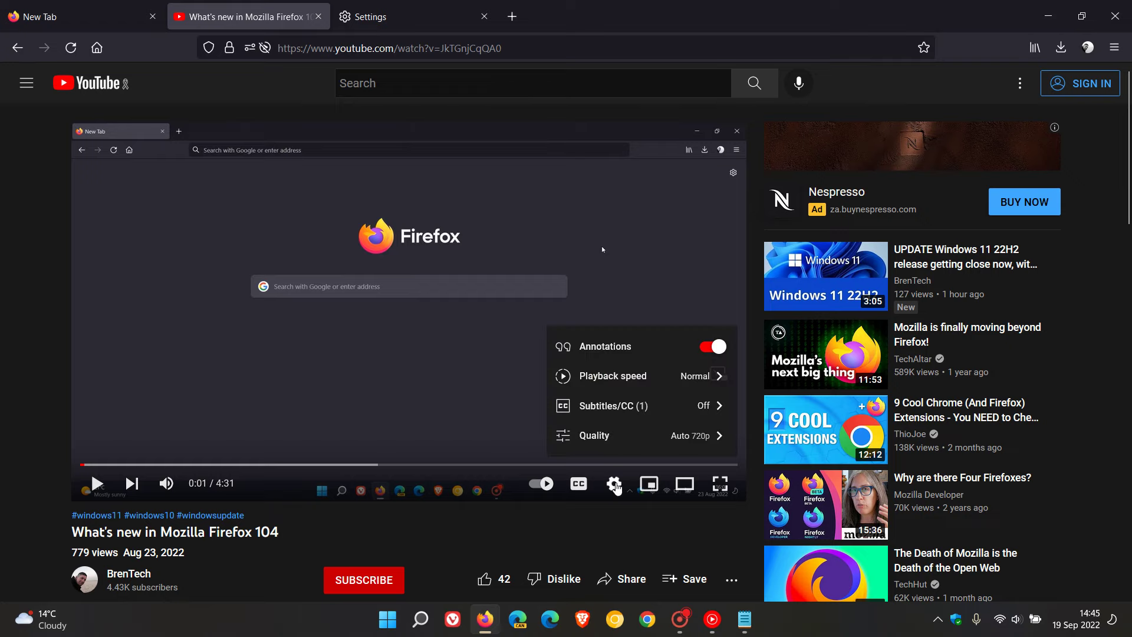
click(611, 446)
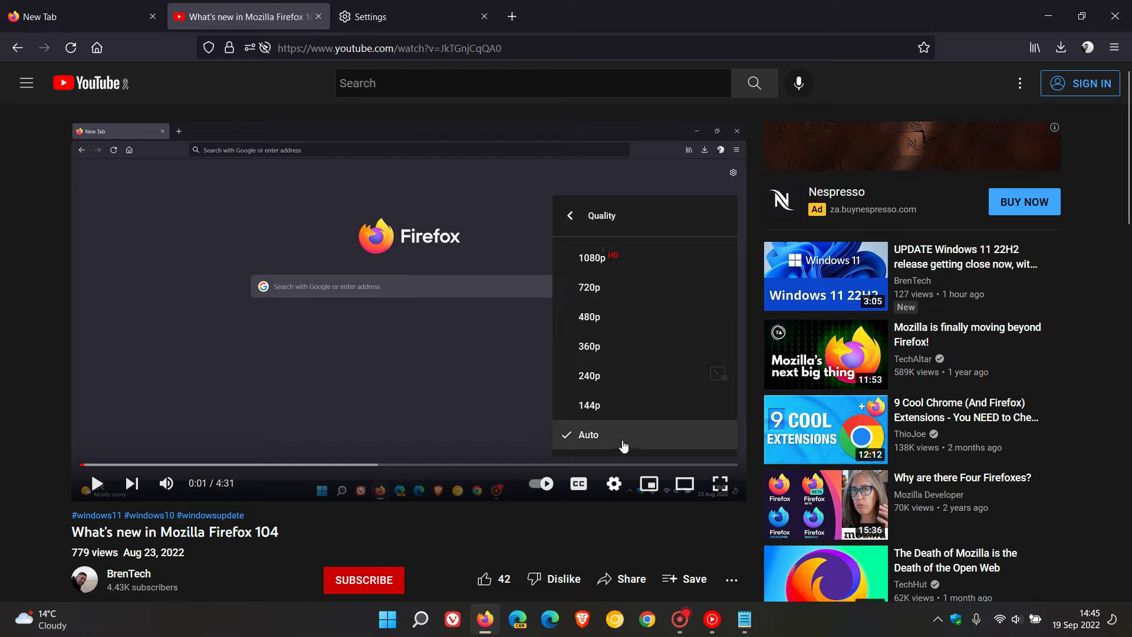
click(634, 295)
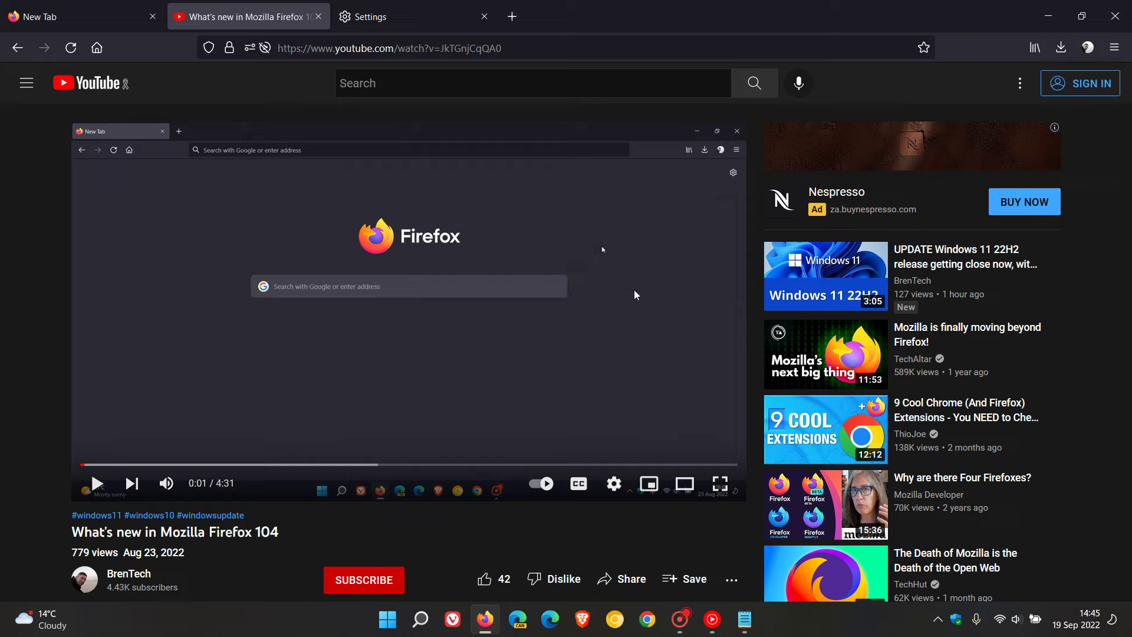
mouse_move(684, 310)
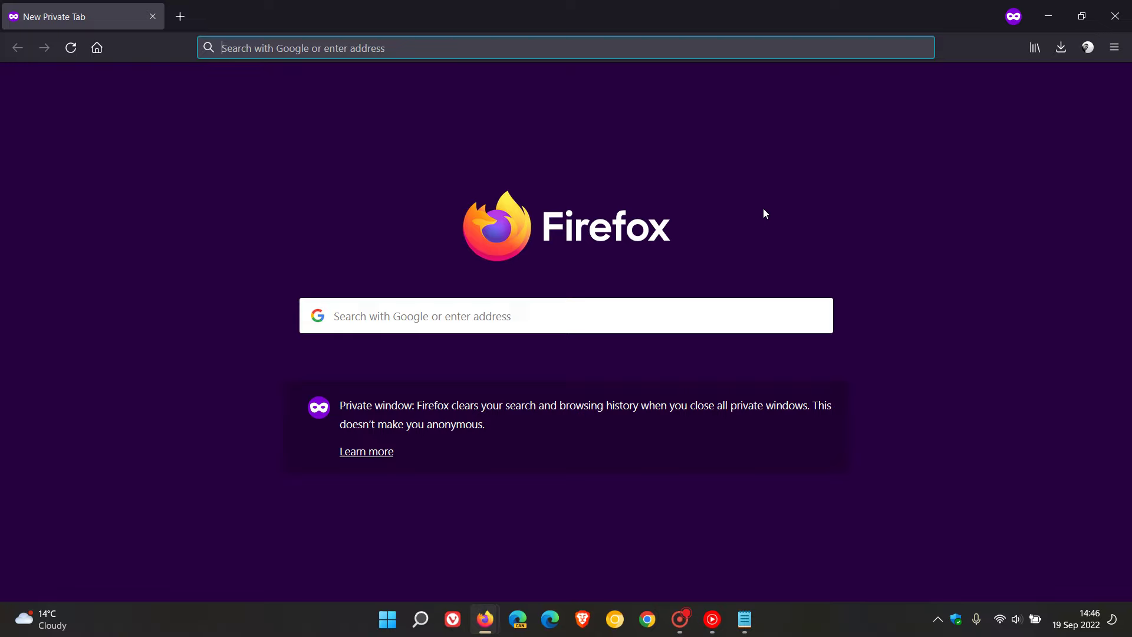
click(152, 18)
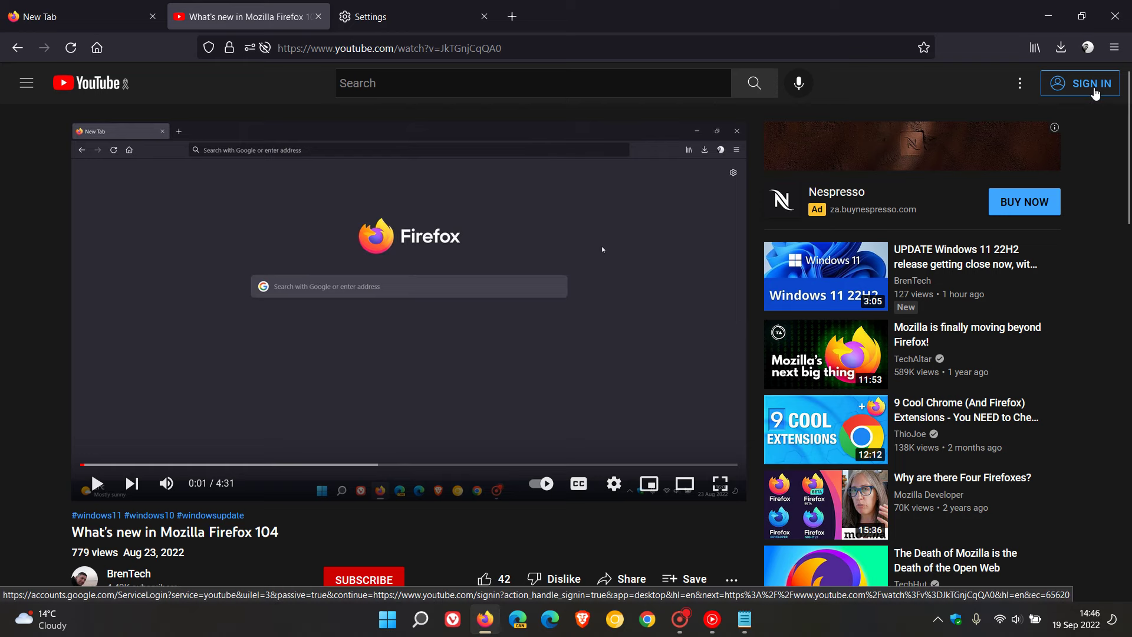
click(1114, 47)
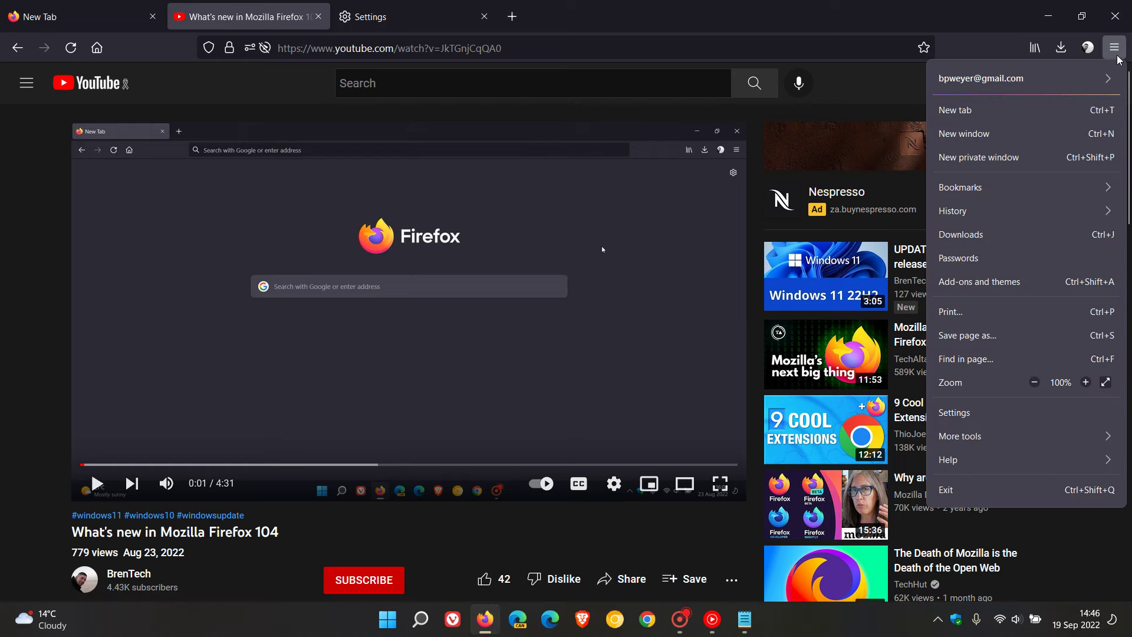
click(996, 417)
click(98, 243)
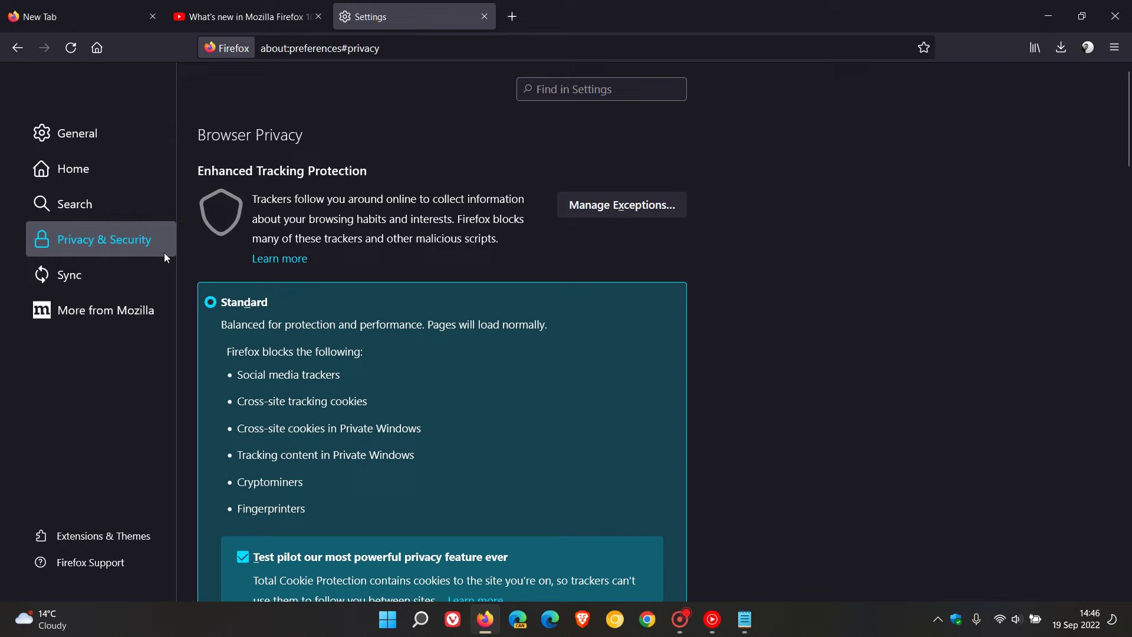
scroll(893, 293, down, 5)
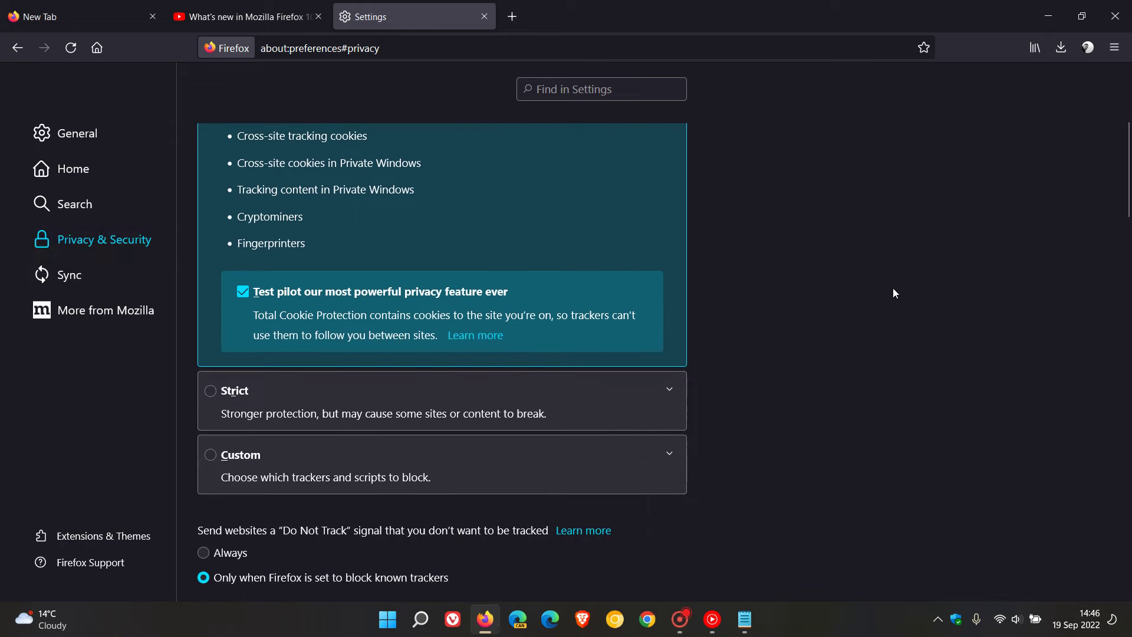
scroll(893, 293, down, 5)
scroll(892, 288, down, 3)
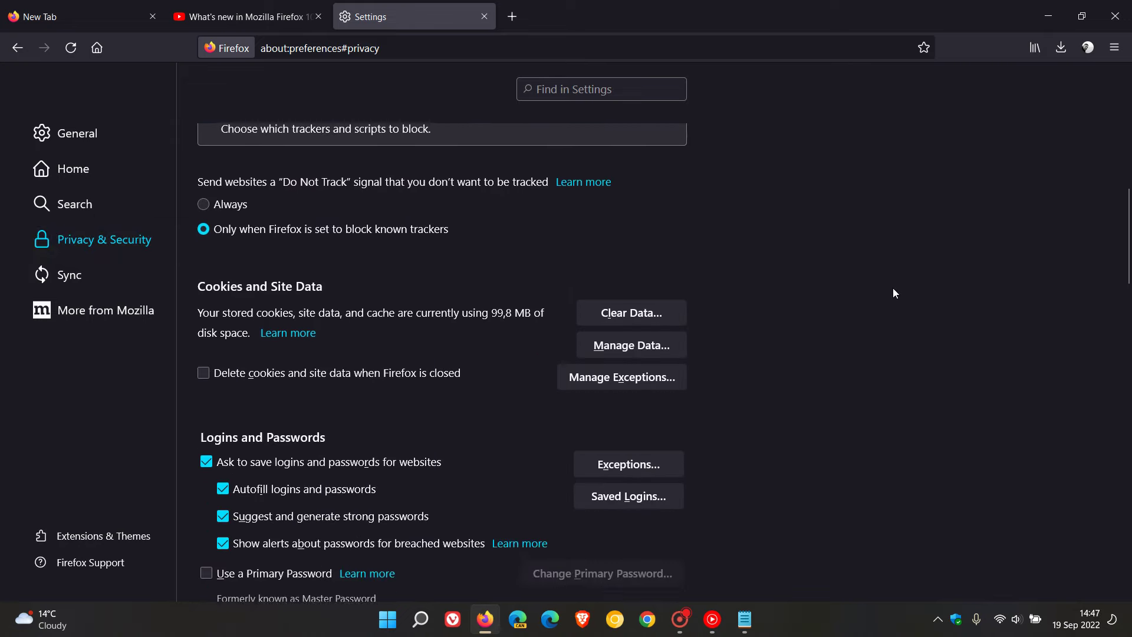
click(647, 308)
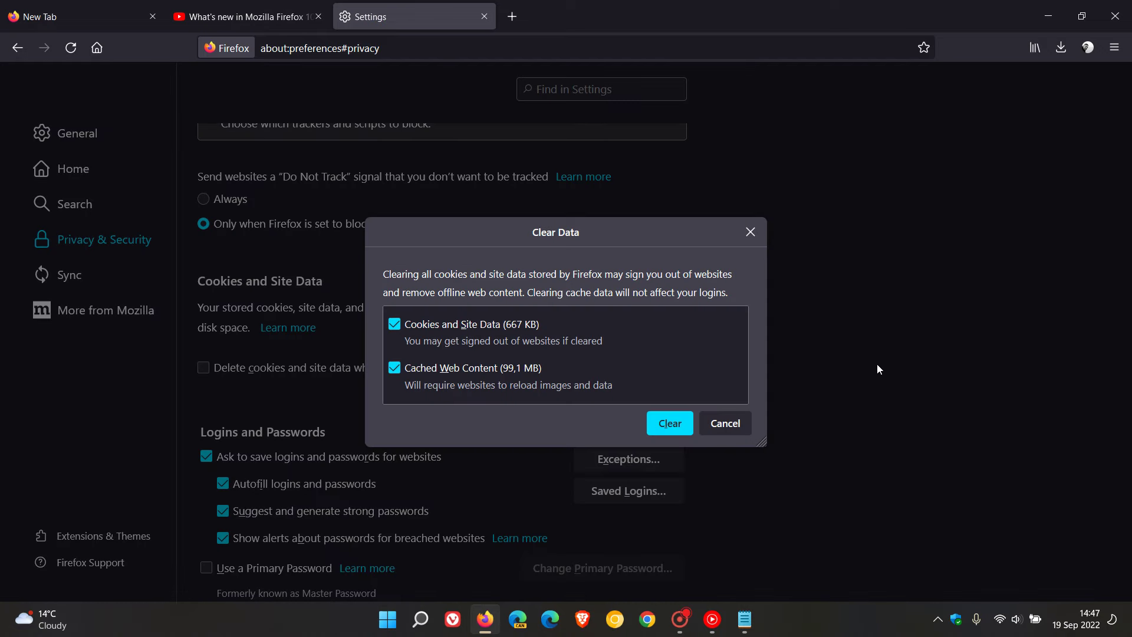
click(736, 425)
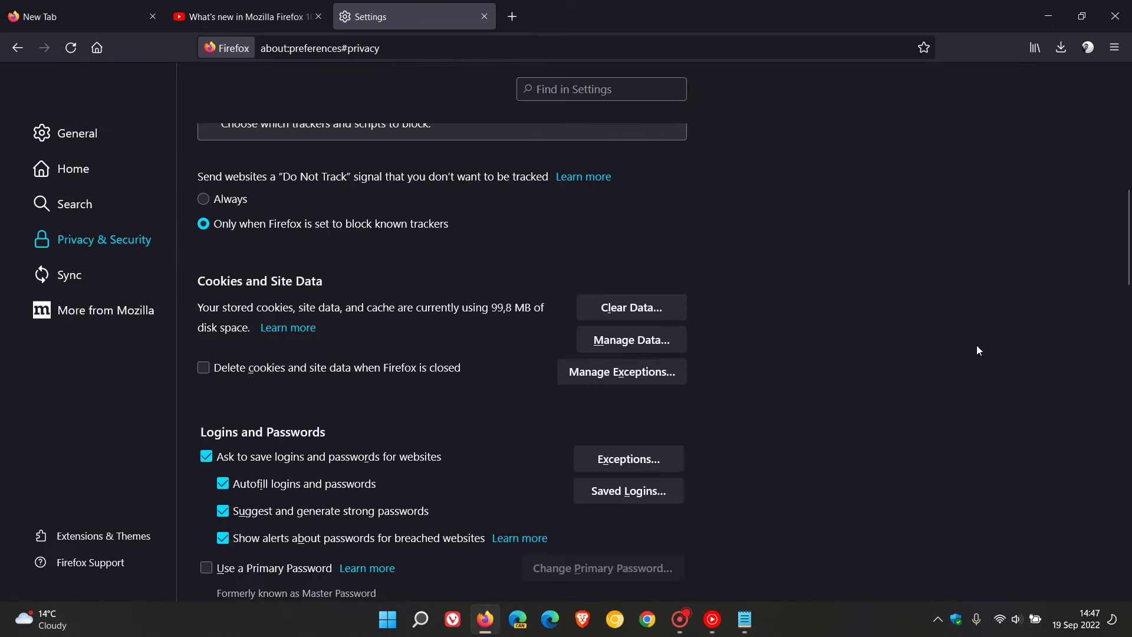
click(253, 19)
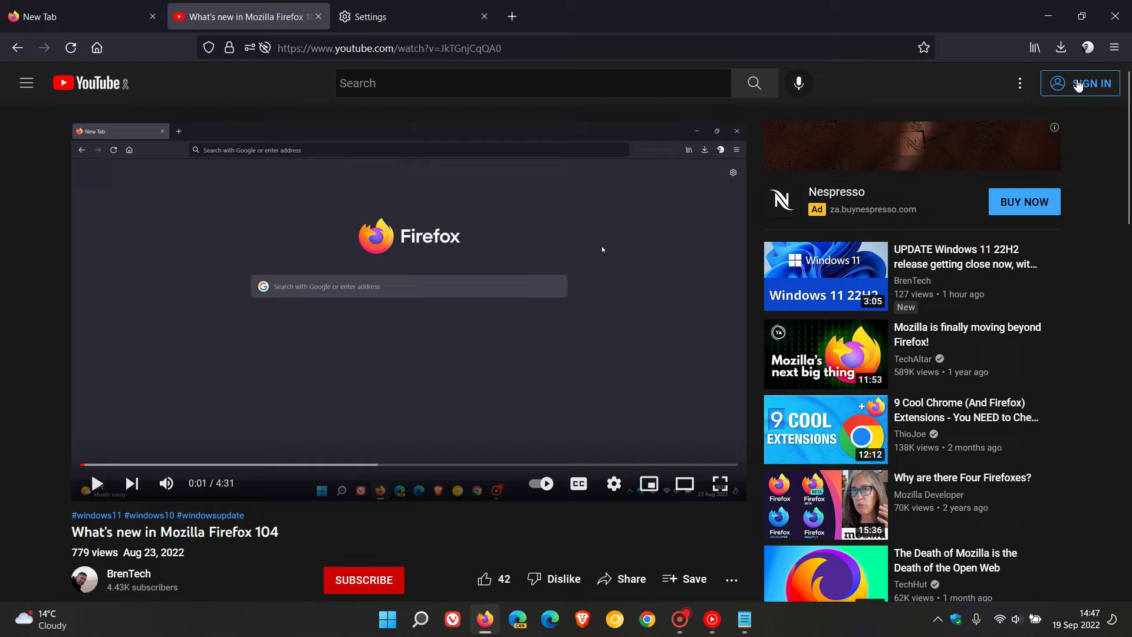
mouse_move(707, 287)
click(210, 51)
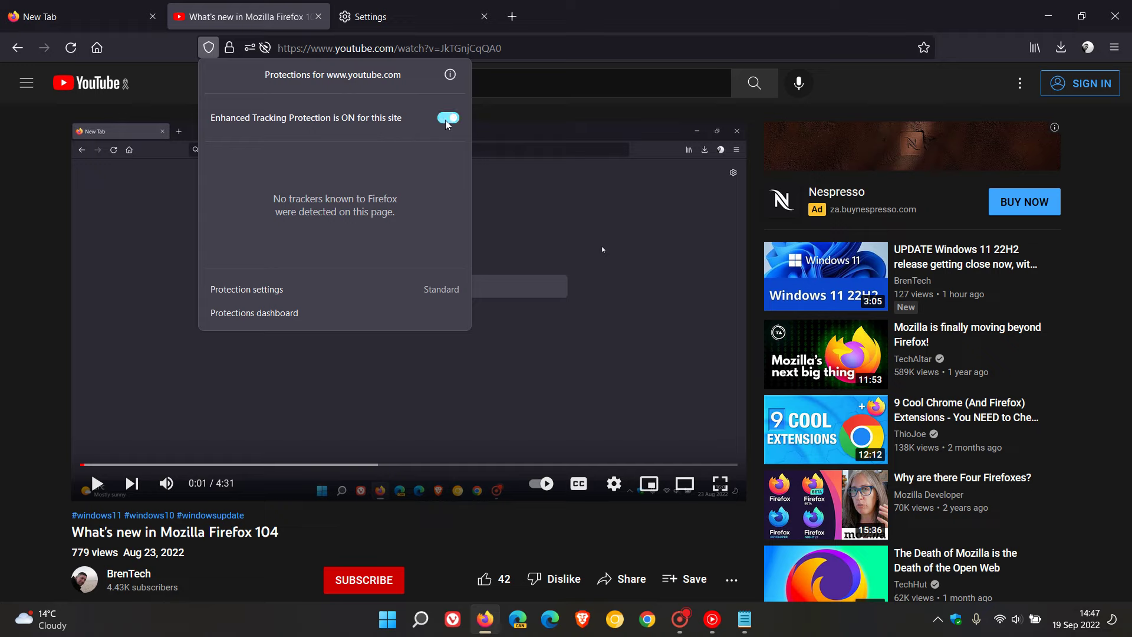
click(658, 298)
click(657, 299)
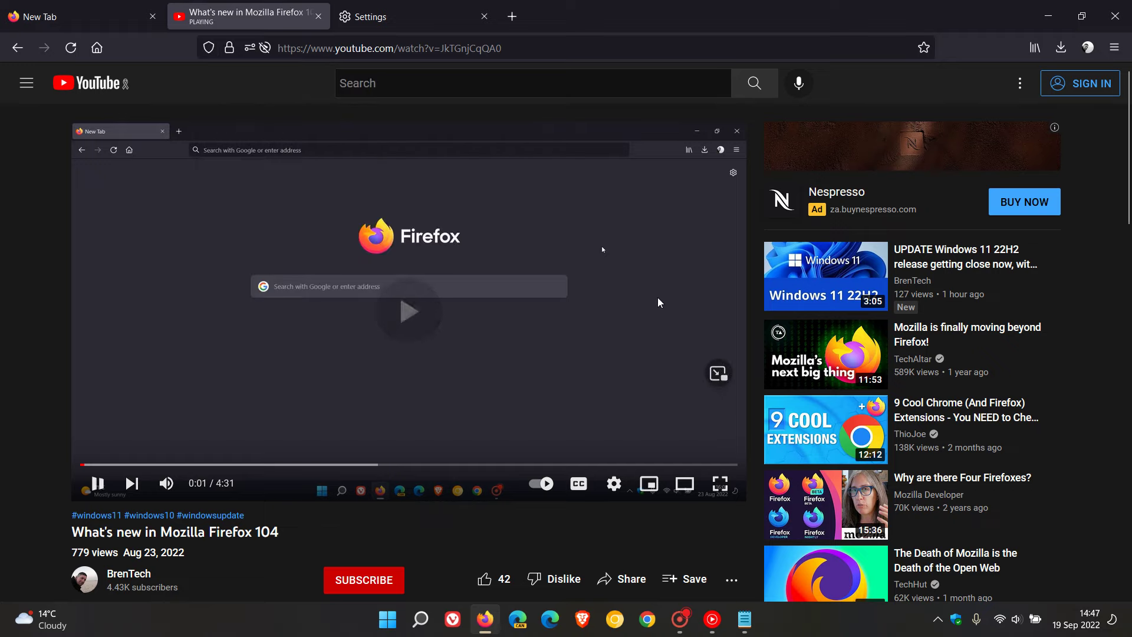
click(97, 483)
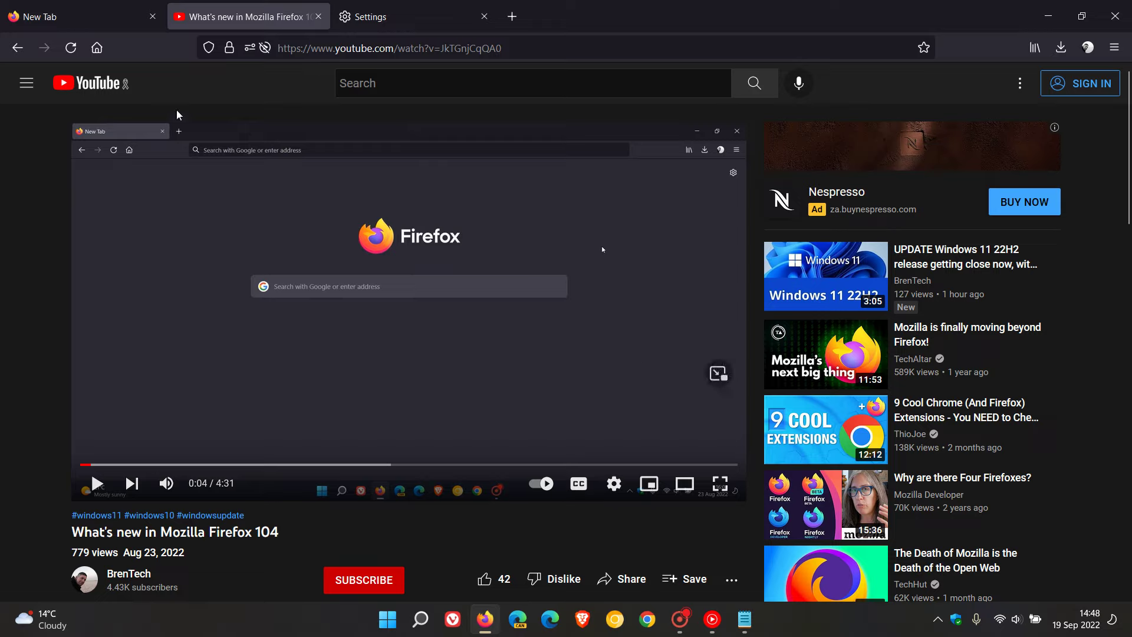
Open about:config in the new tab and accept the warning.
click(104, 21)
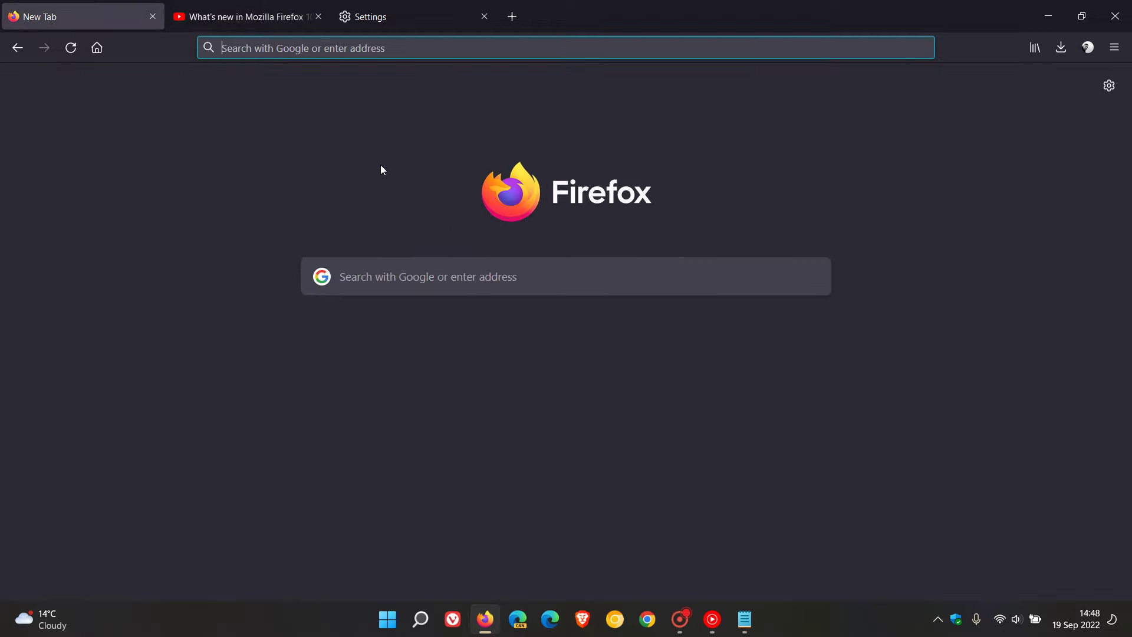
right_click(302, 50)
click(328, 157)
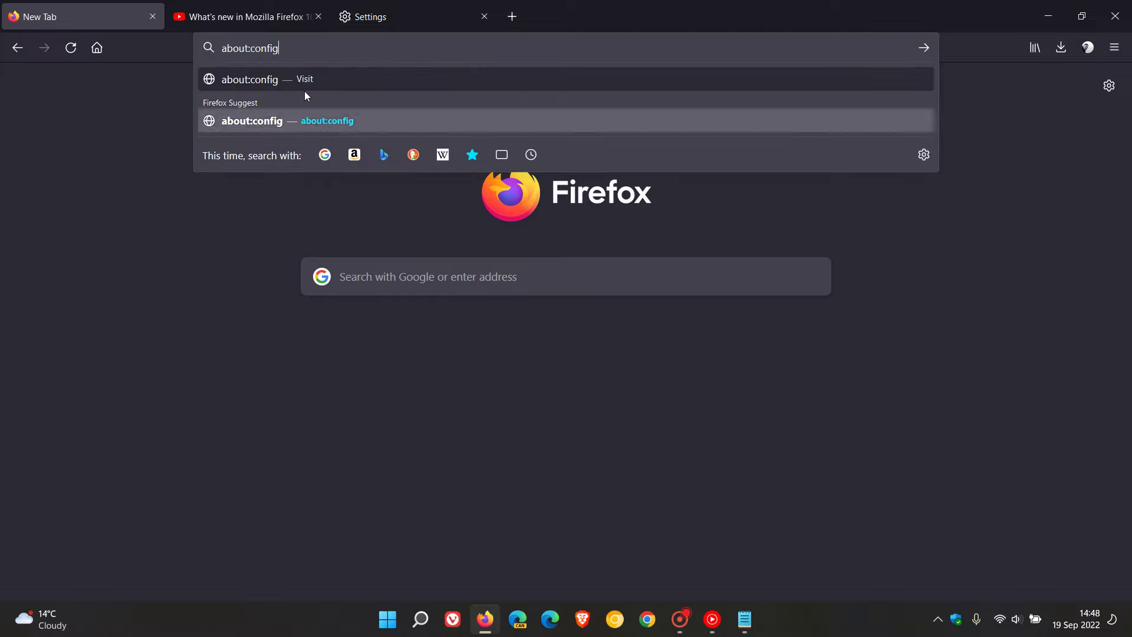
key(Return)
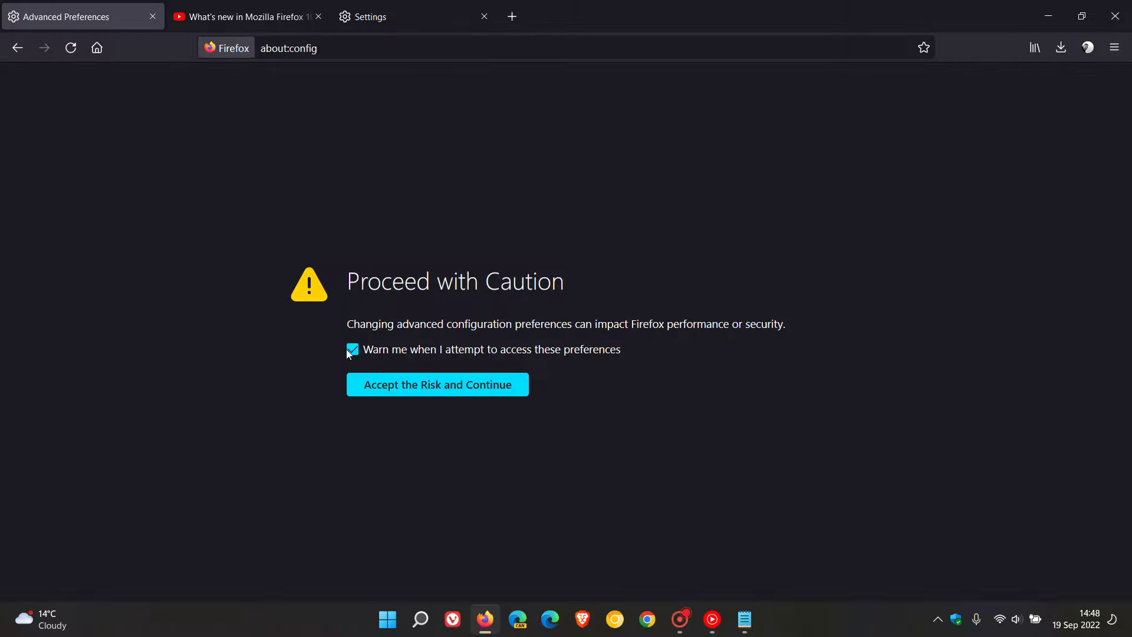
click(431, 385)
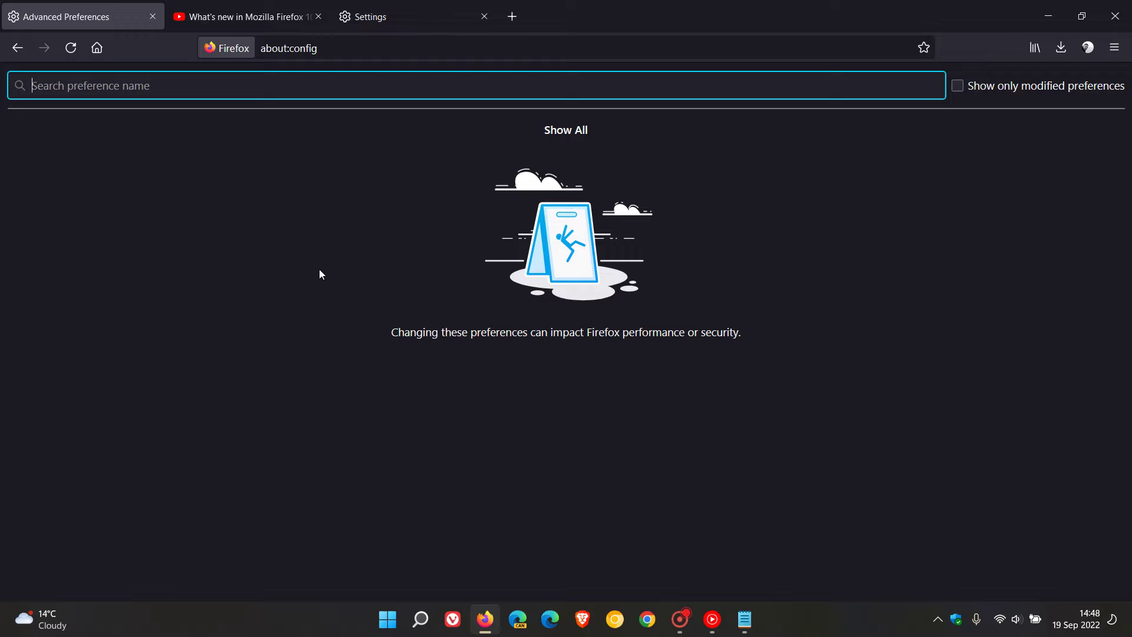
Paste media.wmf.zero-copy-nv12-textures from Notepad into the search and toggle it to false.
click(745, 619)
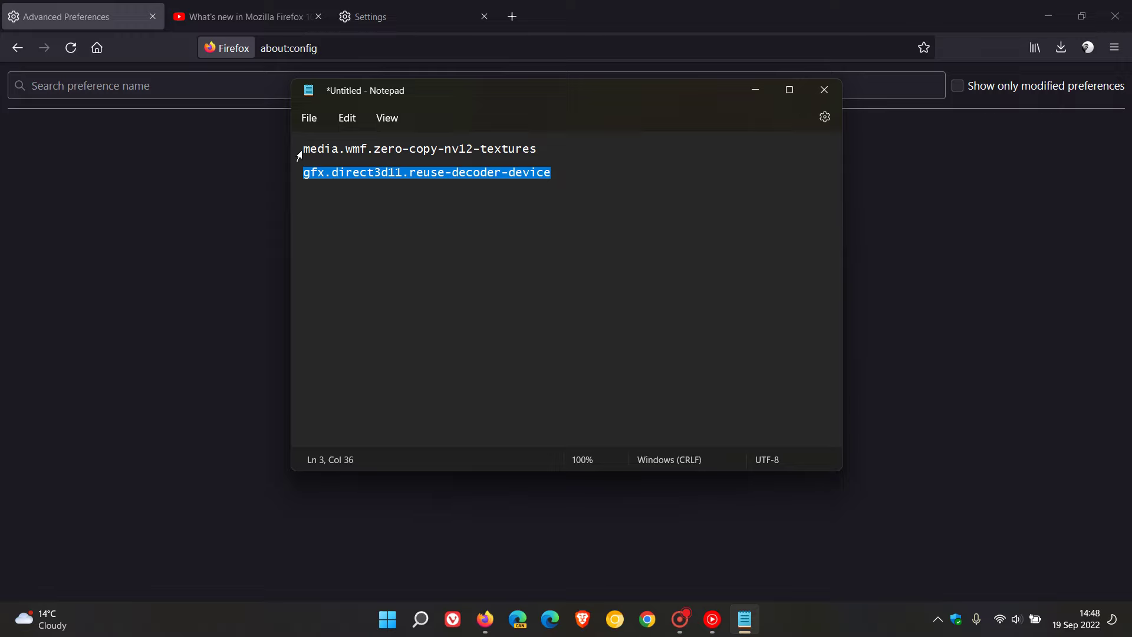
drag(298, 151, 538, 148)
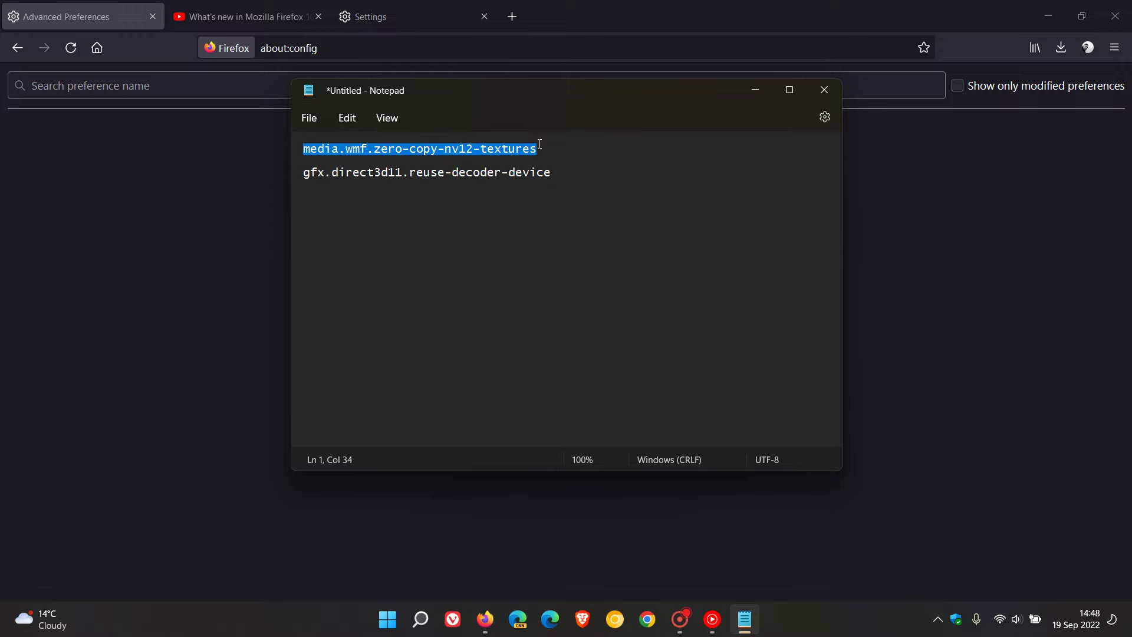
right_click(487, 152)
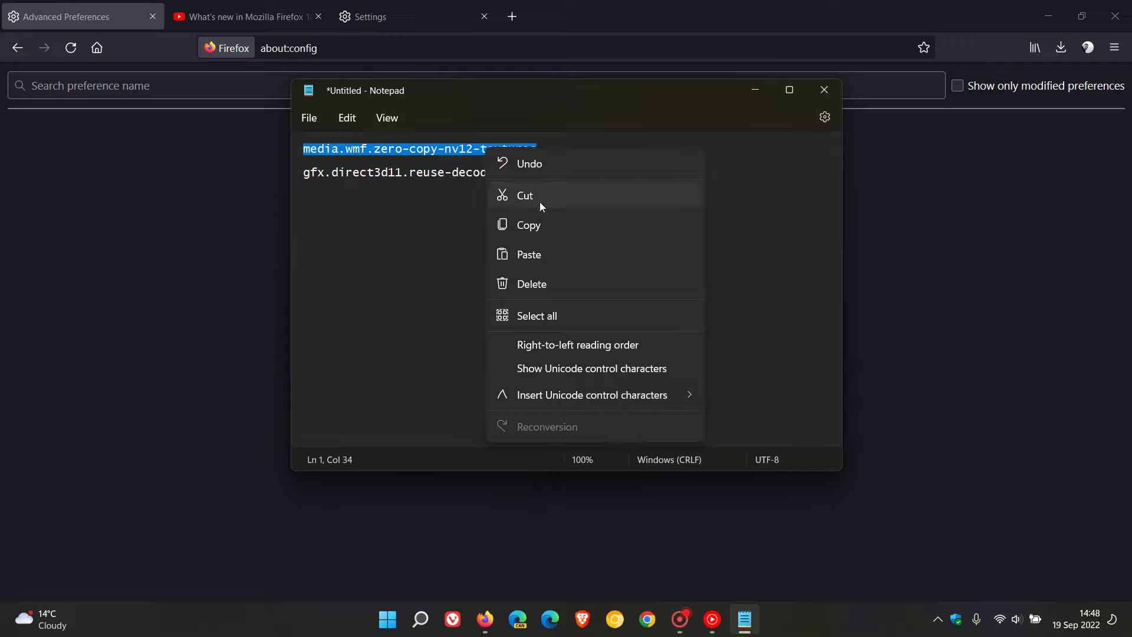
click(551, 229)
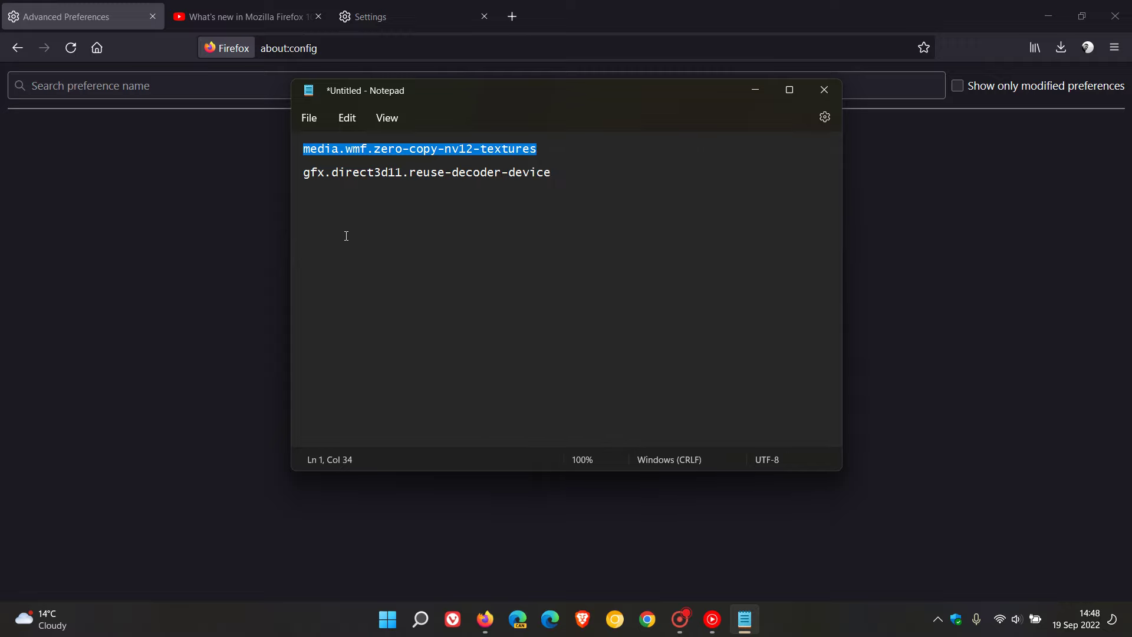
right_click(208, 86)
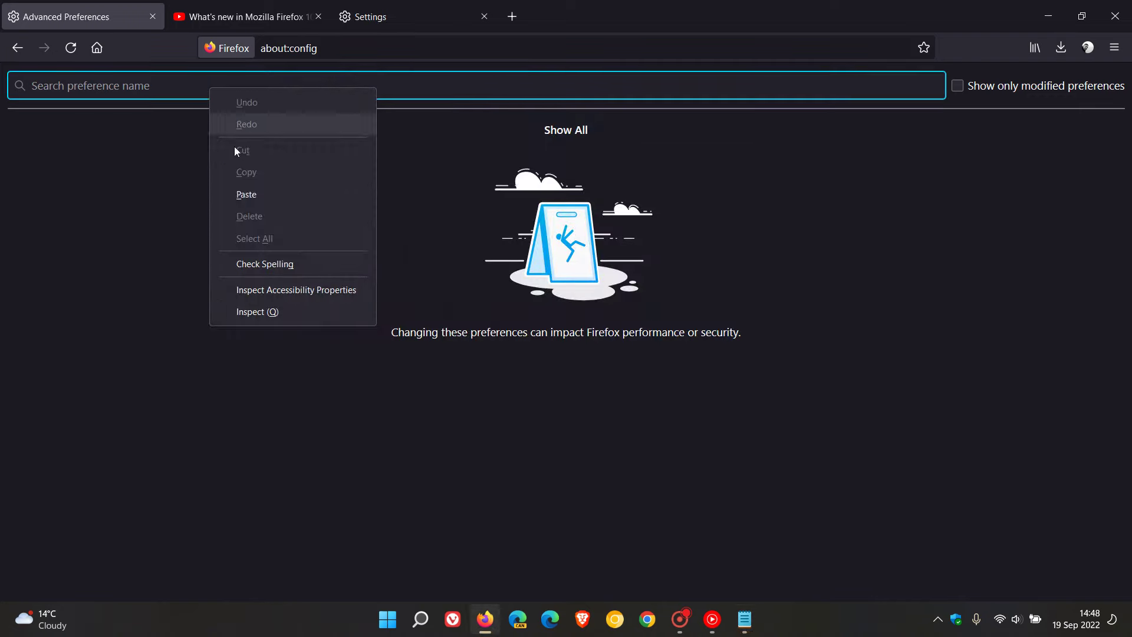
click(259, 192)
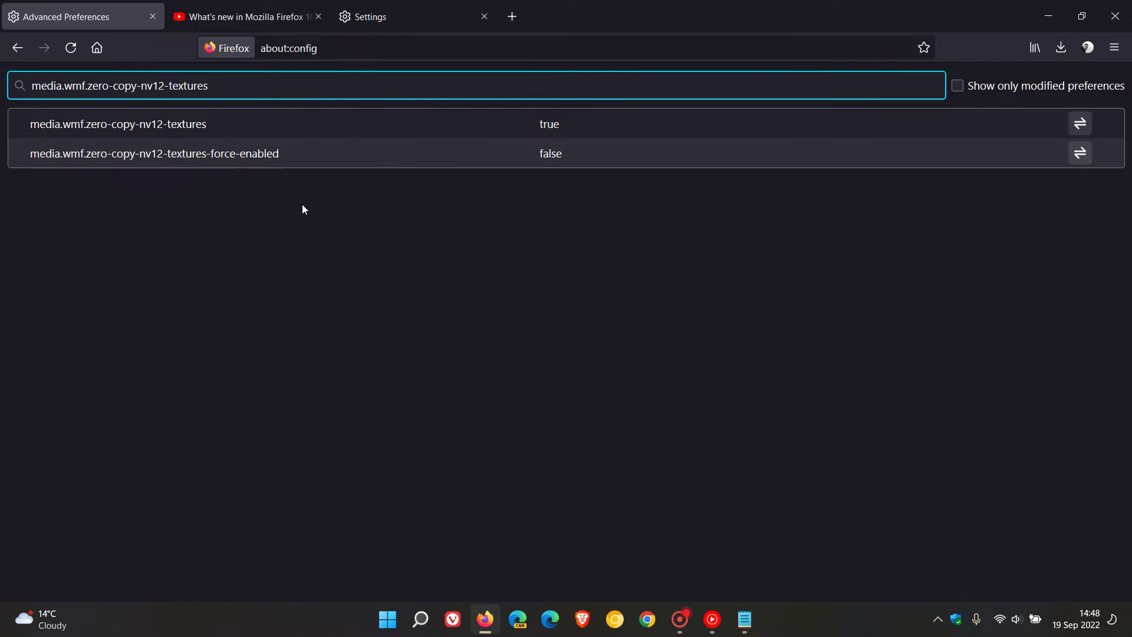
click(240, 124)
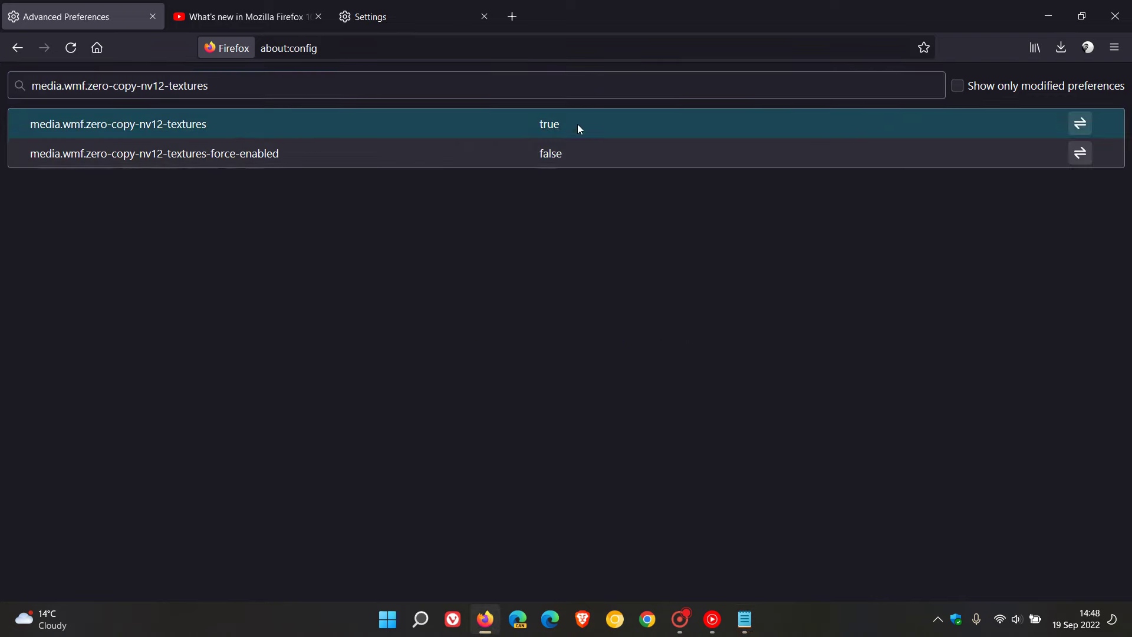
click(1080, 123)
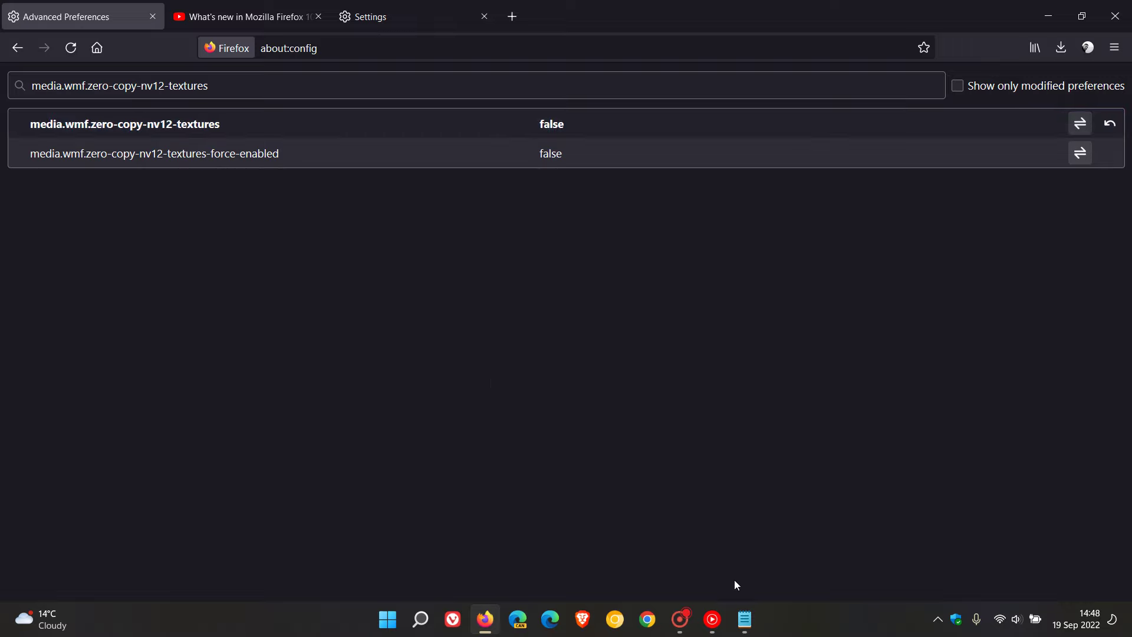
Copy the gfx.direct3d11.reuse-decoder-device name from Notepad.
click(744, 619)
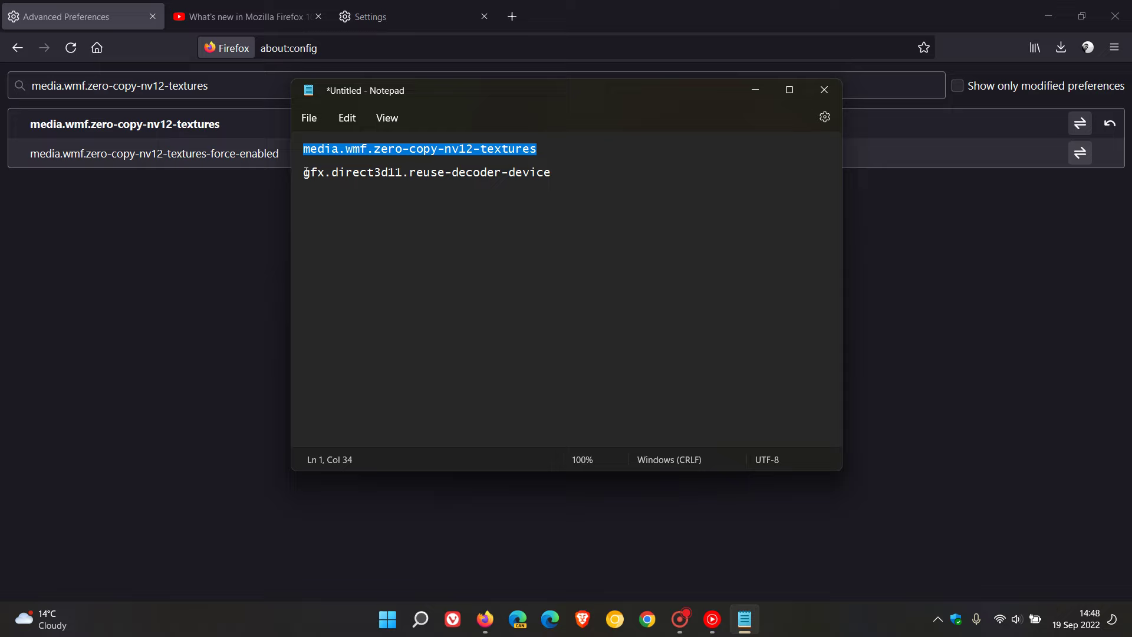
drag(305, 172, 552, 174)
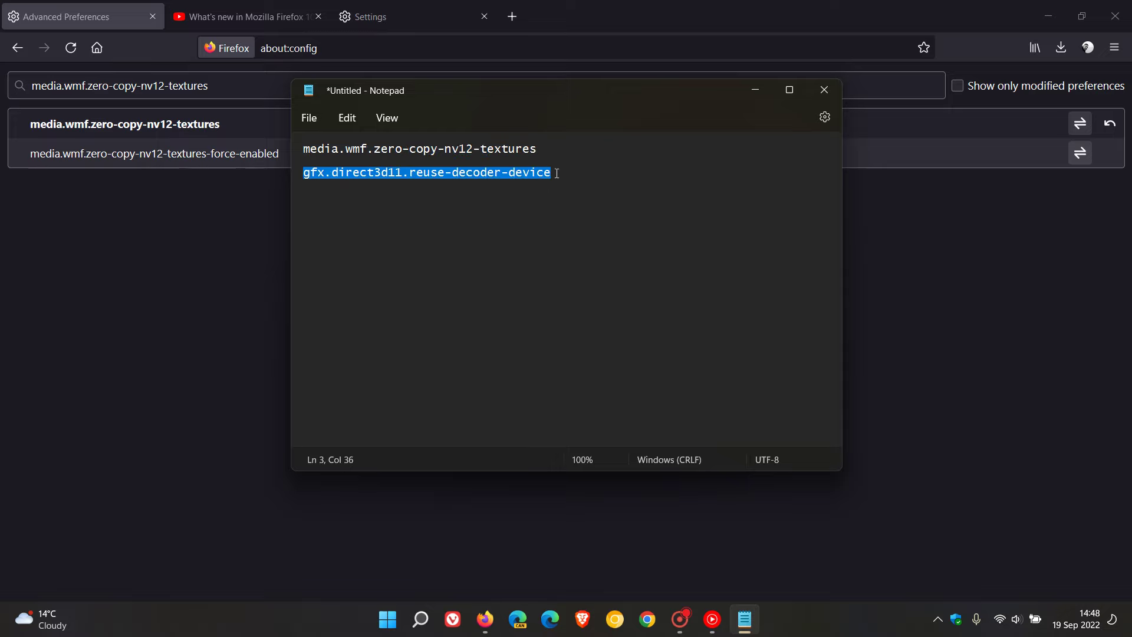
right_click(516, 172)
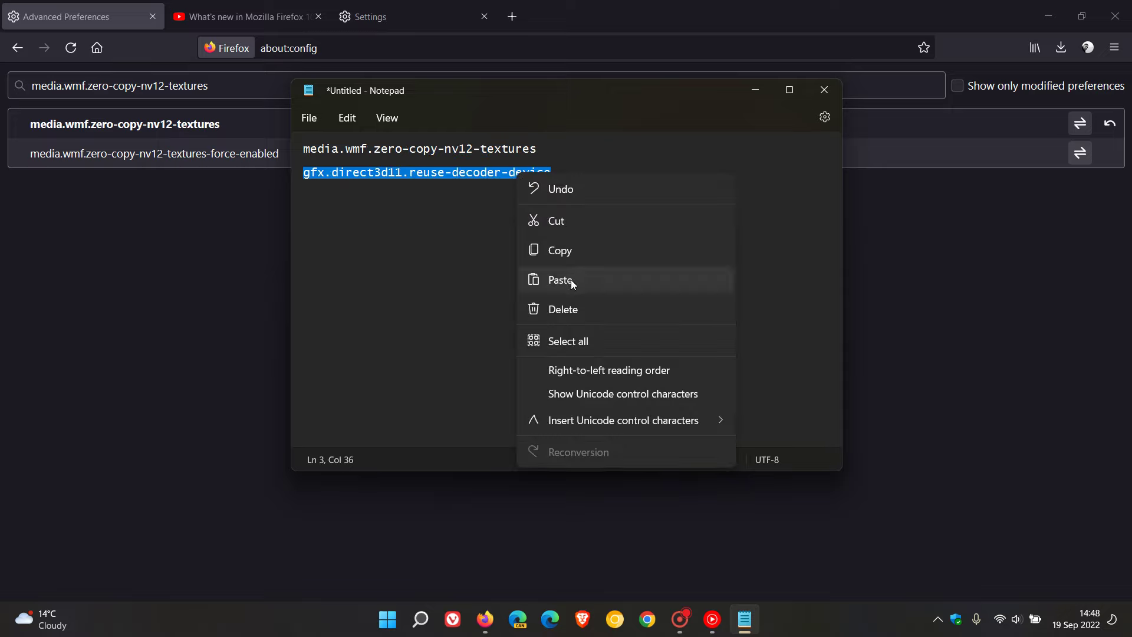
click(578, 262)
click(224, 328)
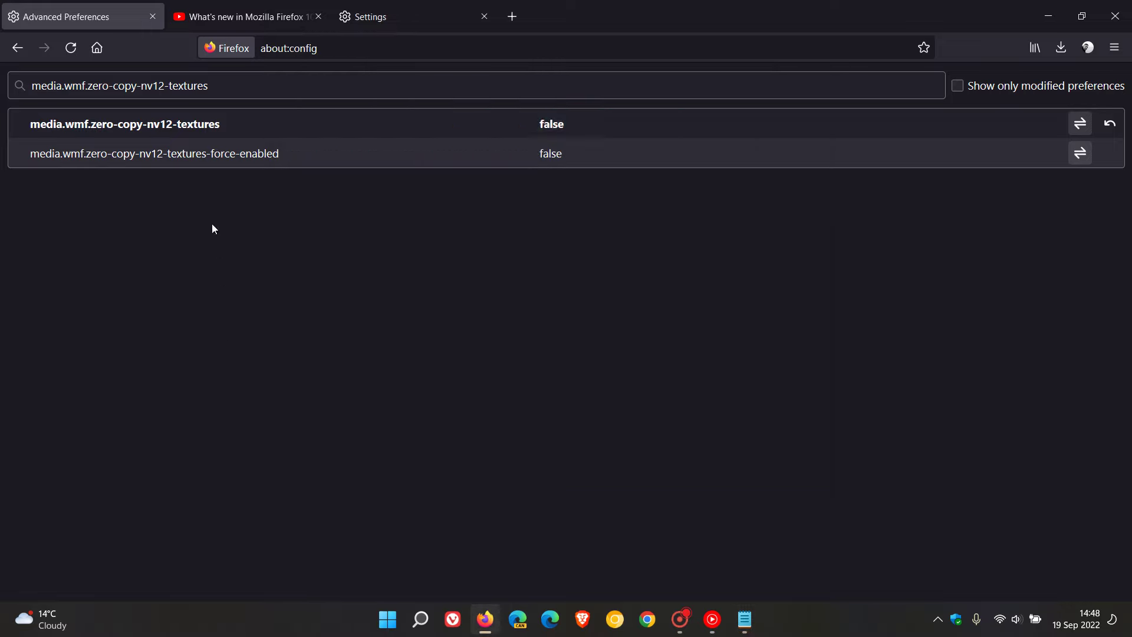
Replace the search with gfx.direct3d11.reuse-decoder-device and toggle it from true to false.
click(145, 85)
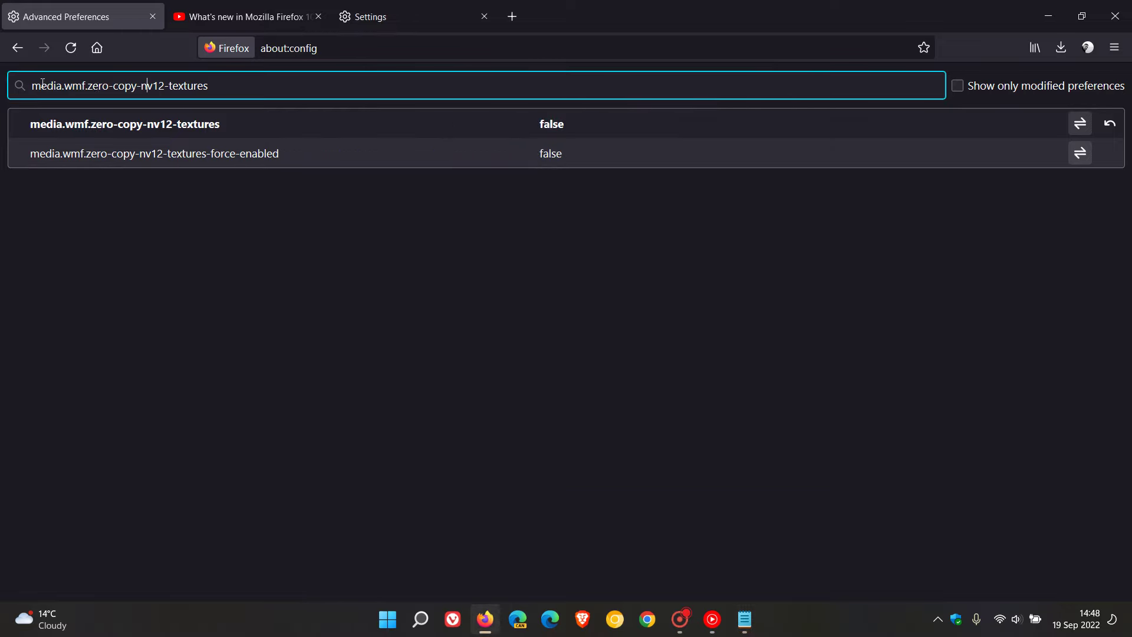
drag(33, 85, 207, 85)
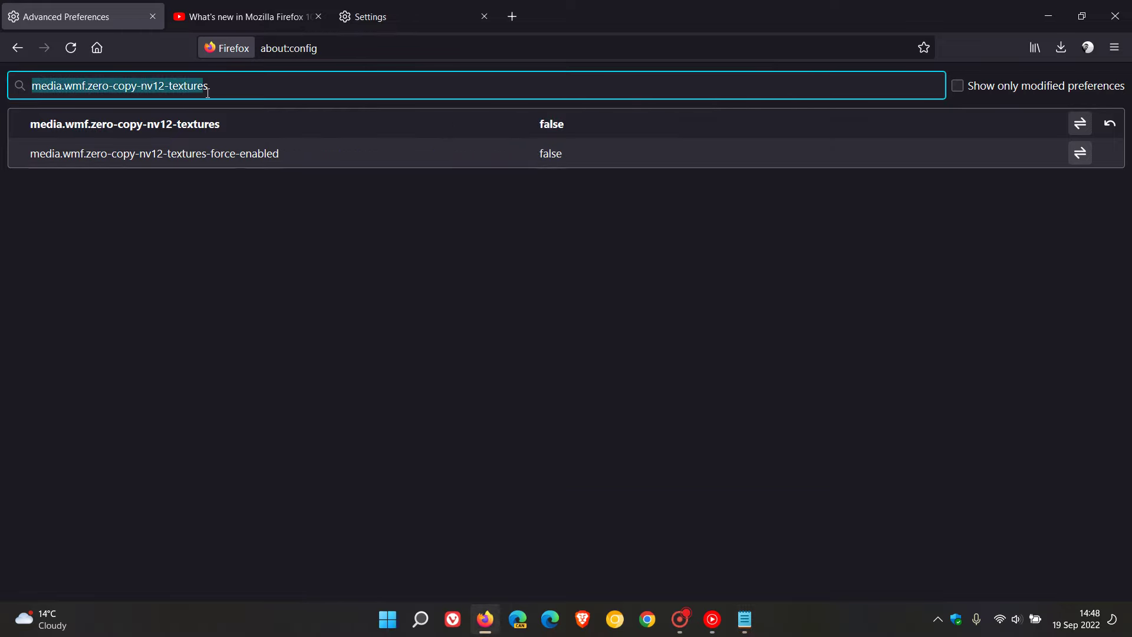
right_click(172, 88)
click(223, 192)
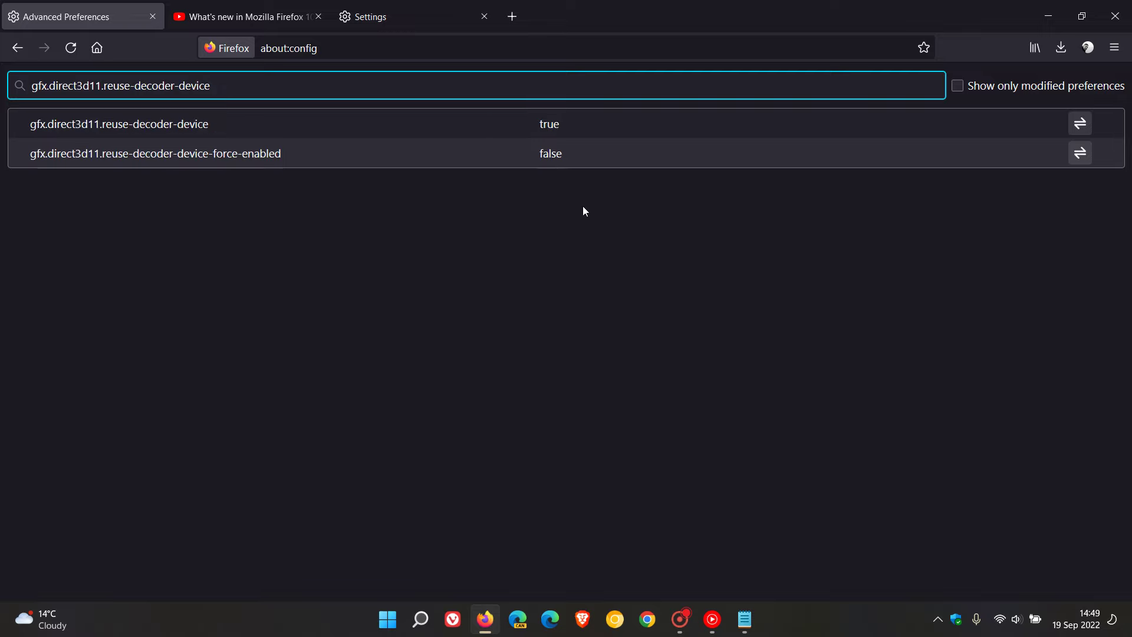
click(563, 127)
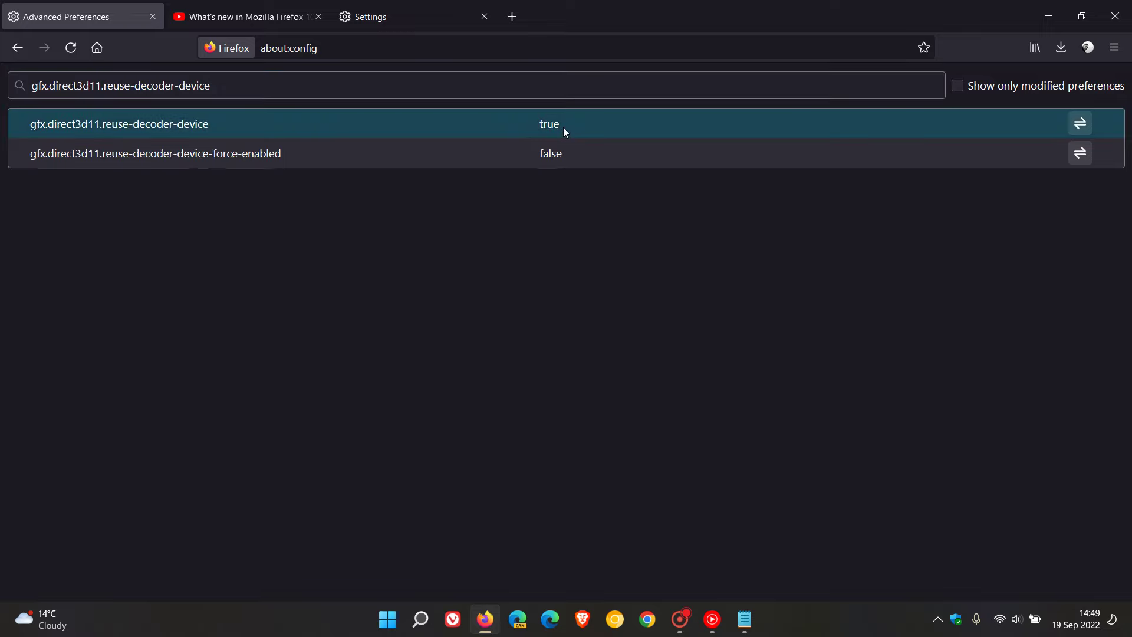
click(1080, 123)
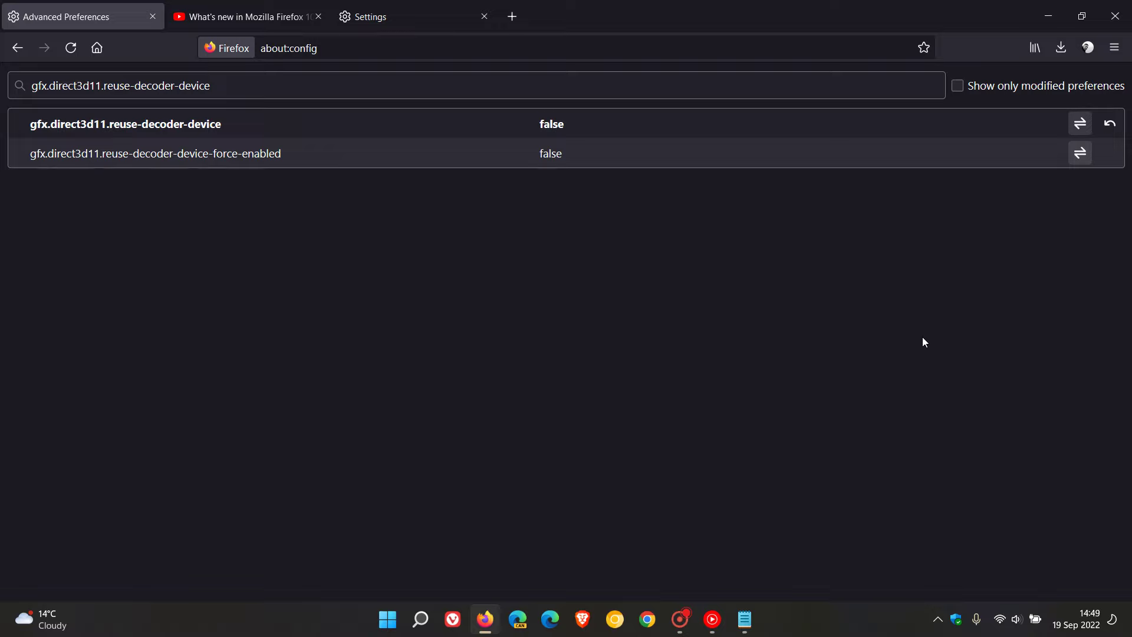
Replace the YouTube video tab with the Firefox home page.
click(423, 21)
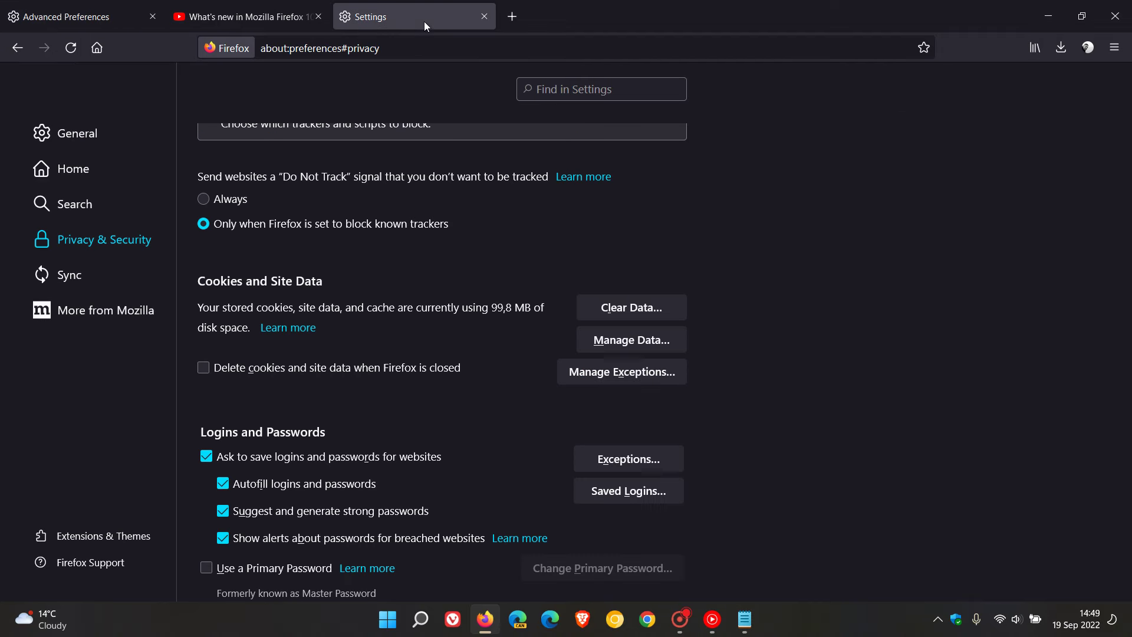
click(209, 17)
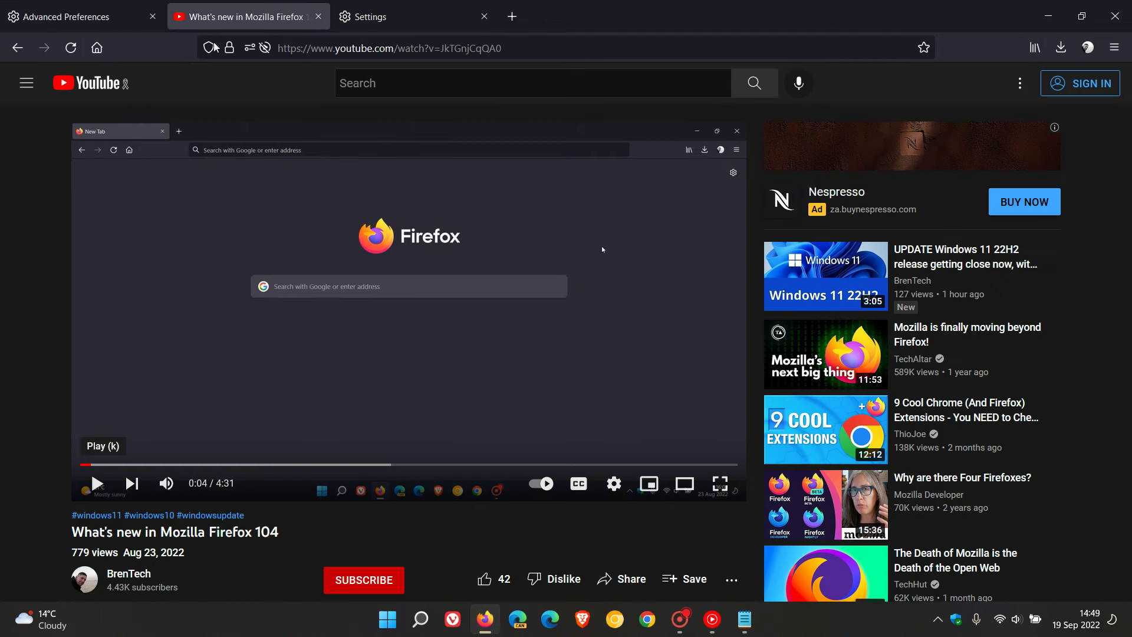
click(96, 48)
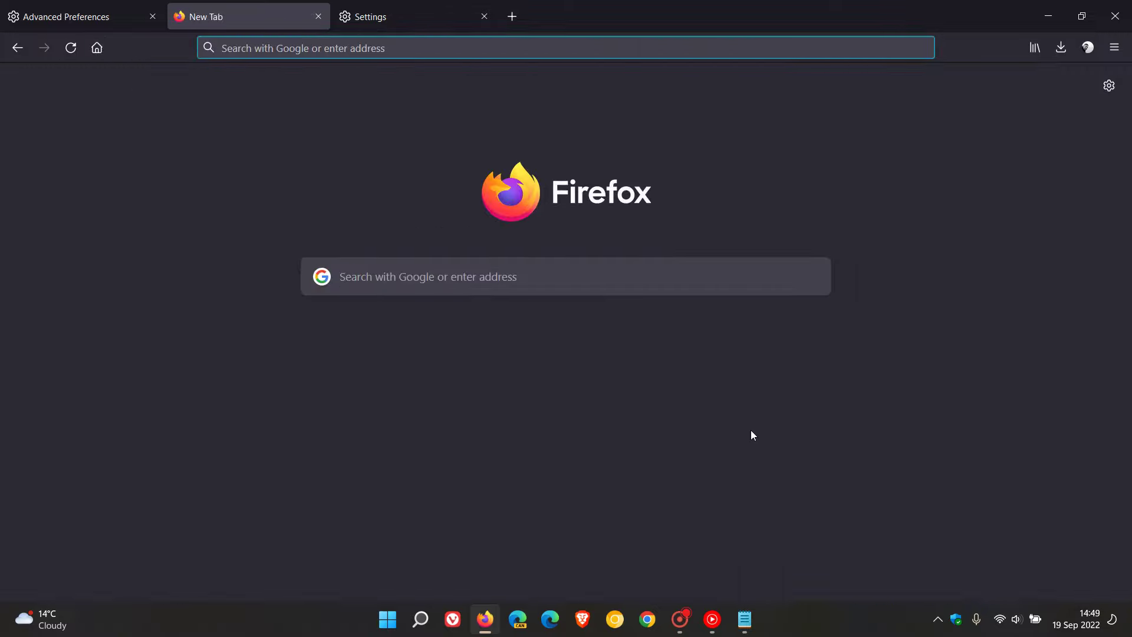
Check in About Firefox that version 104.0.2 is up to date, then close it.
click(1114, 48)
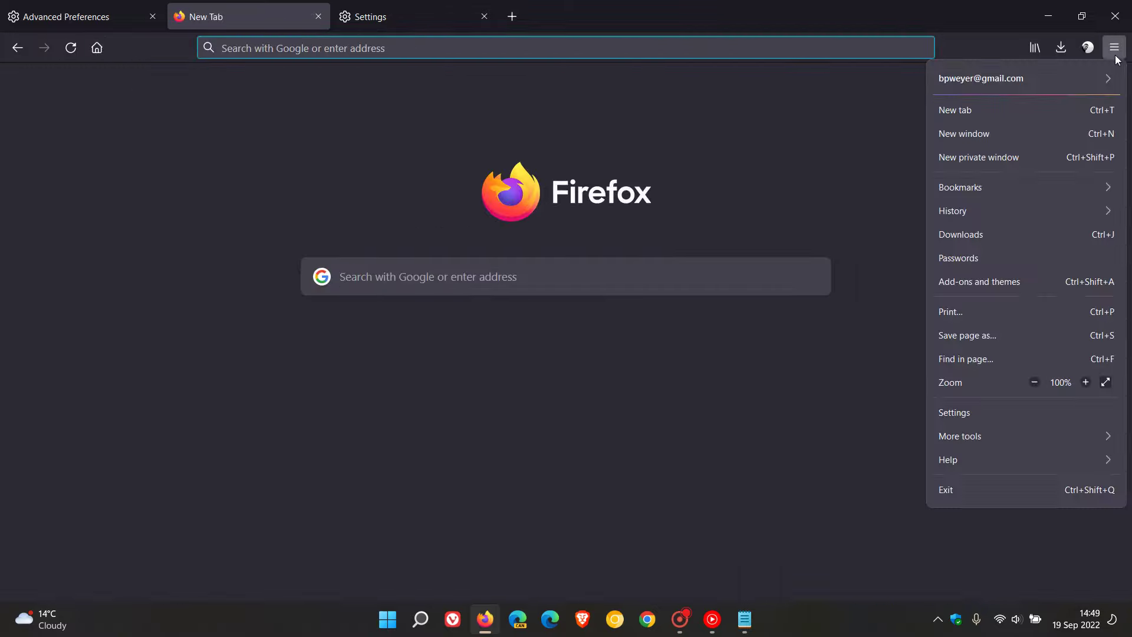
click(989, 461)
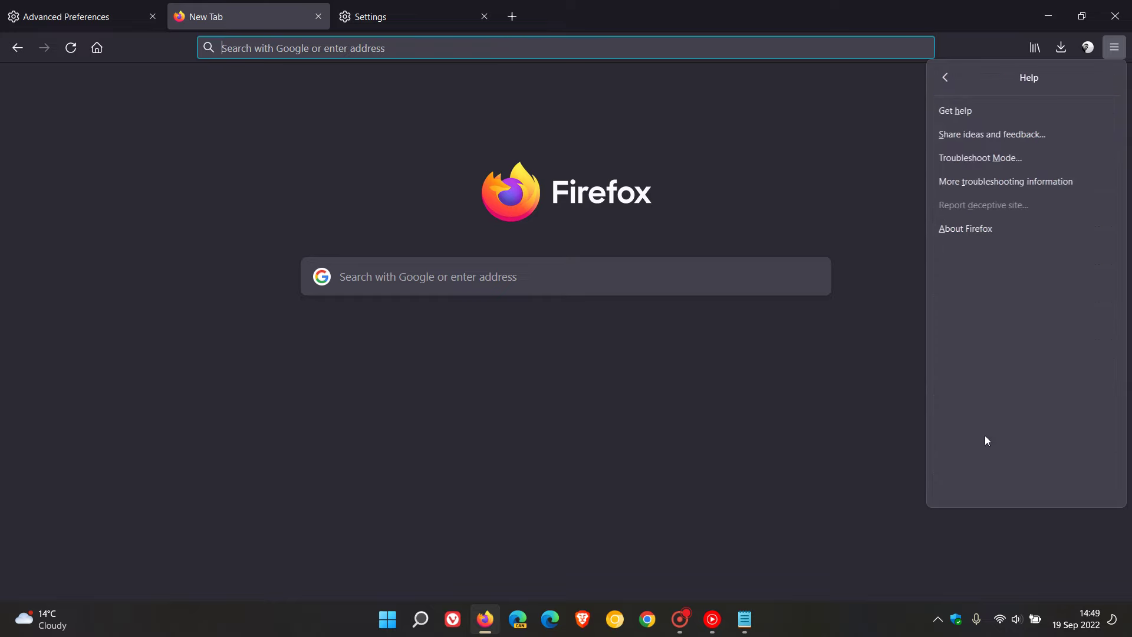
click(977, 235)
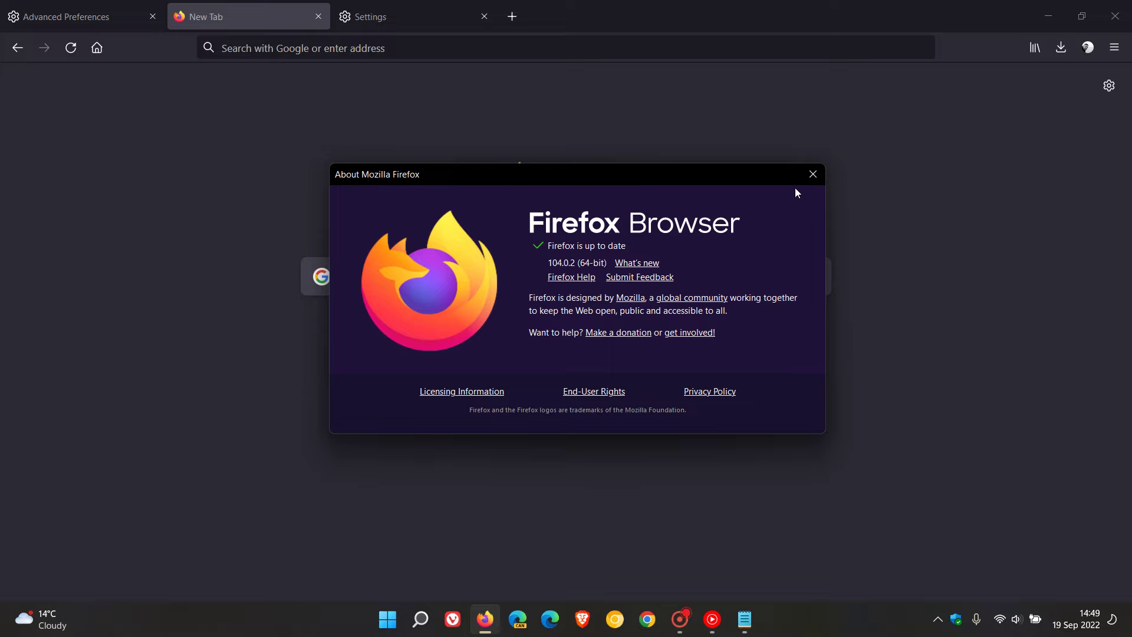
click(813, 175)
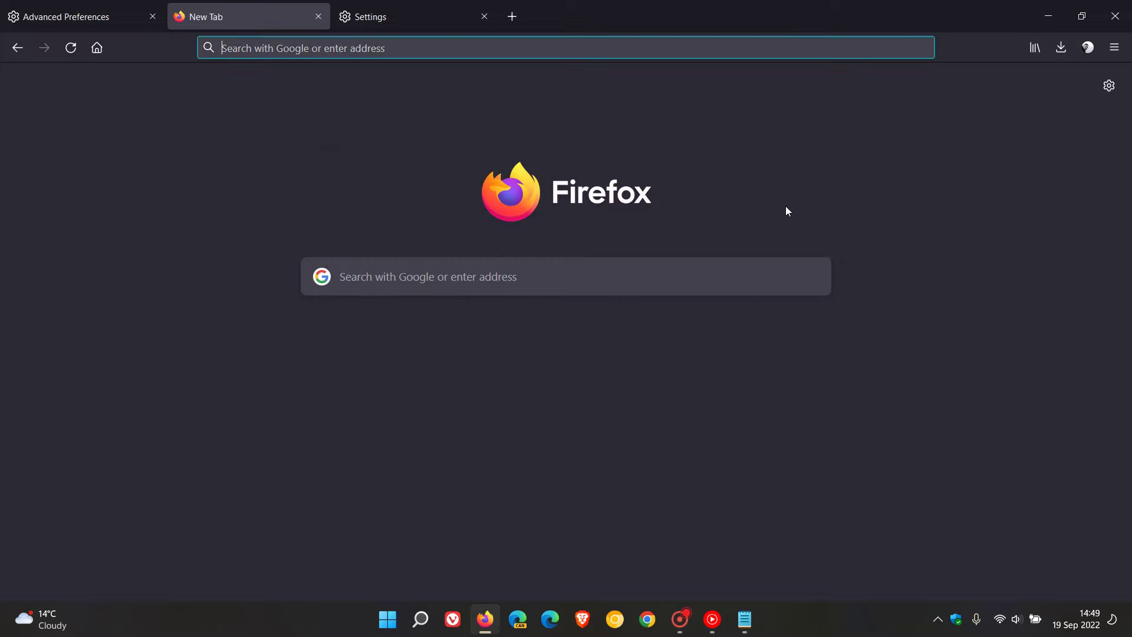